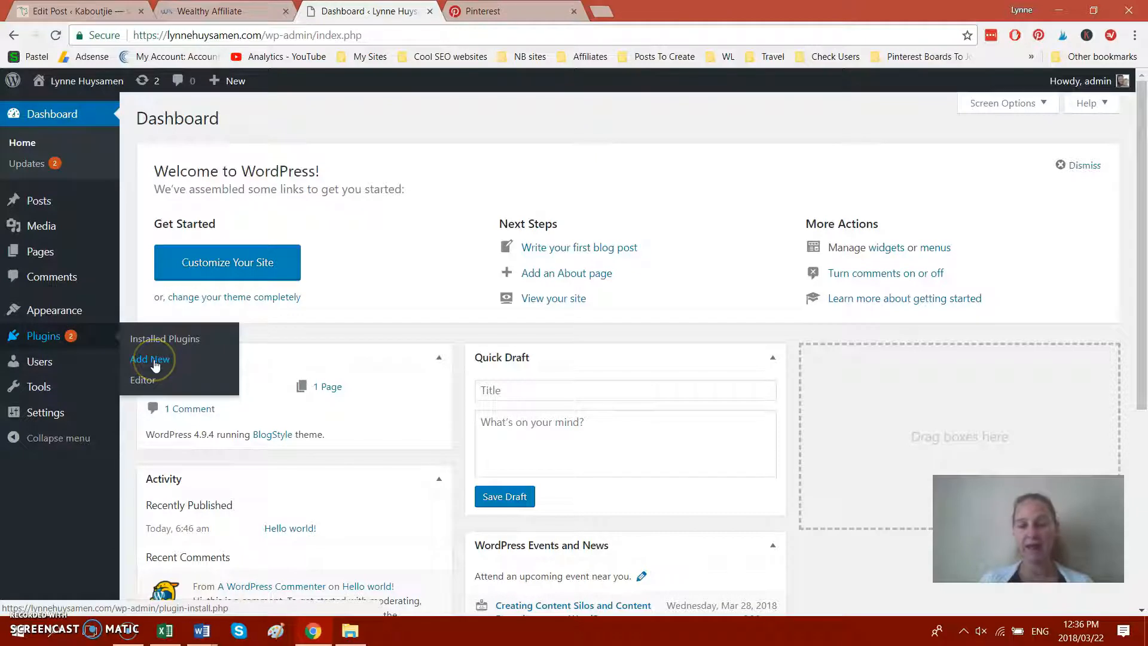
Go to Plugins > Add New and focus the plugin search field
{"action": "left_click", "coordinate": [149, 360]}
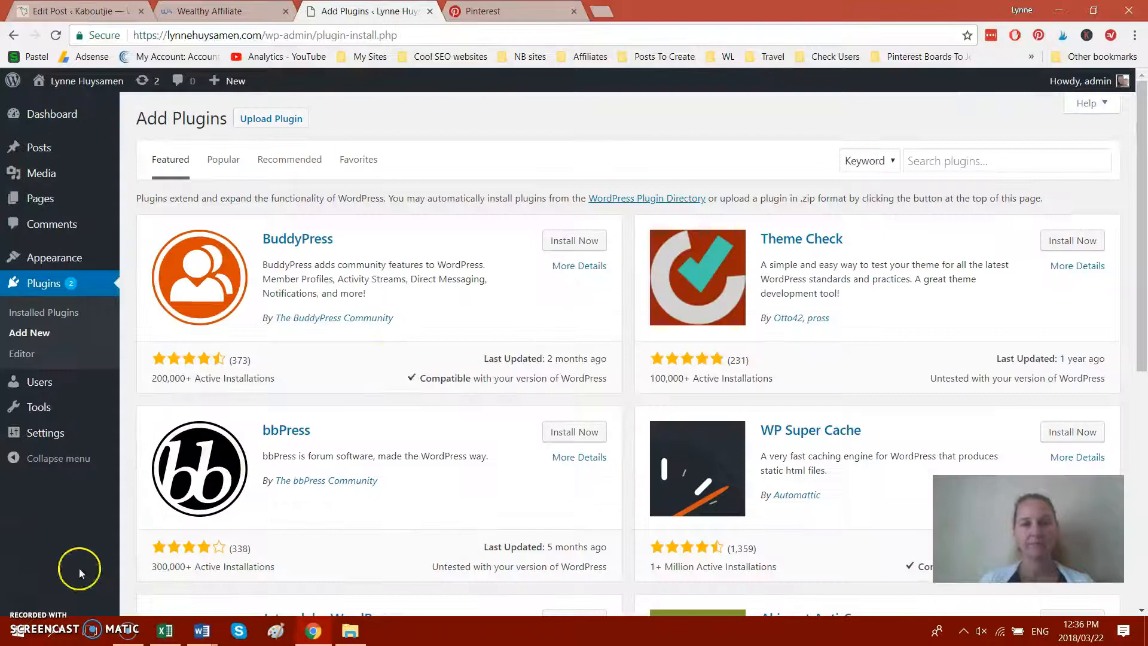
{"action": "left_click", "coordinate": [929, 161]}
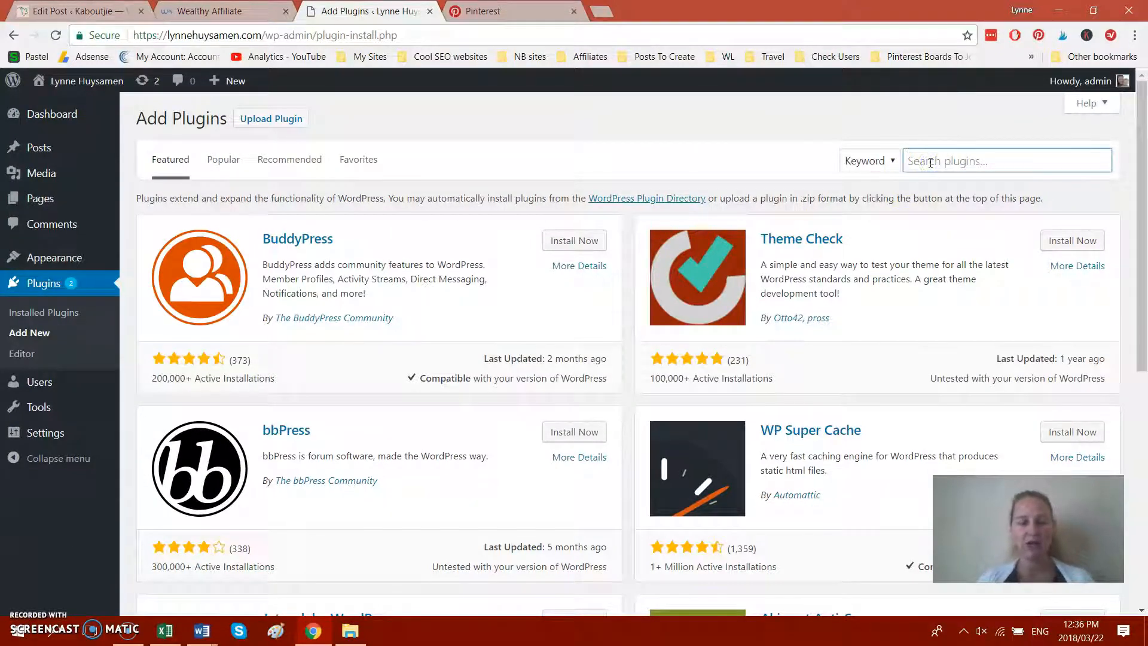
{"action": "type", "text": "inse"}
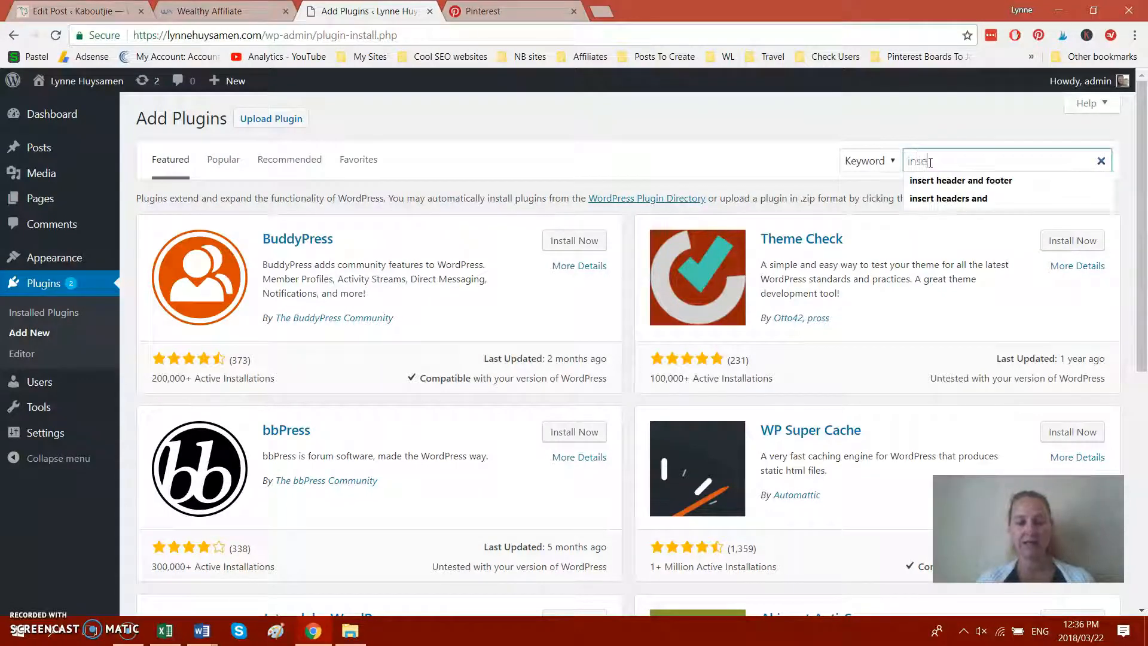
{"action": "type", "text": "rt header a"}
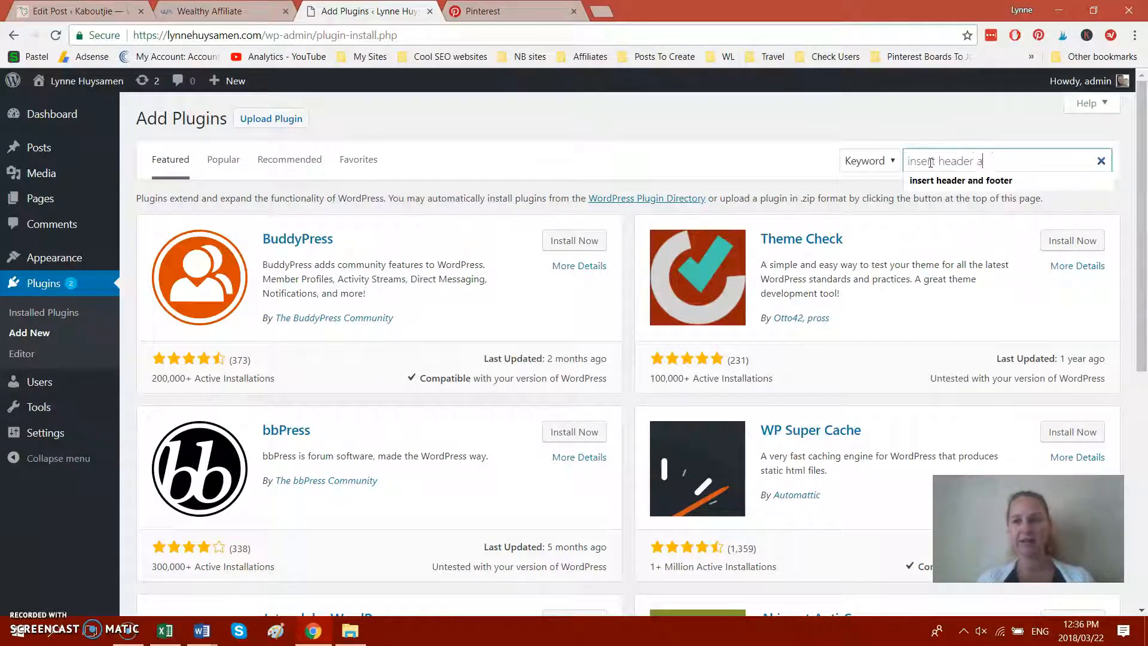
{"action": "type", "text": "d "}
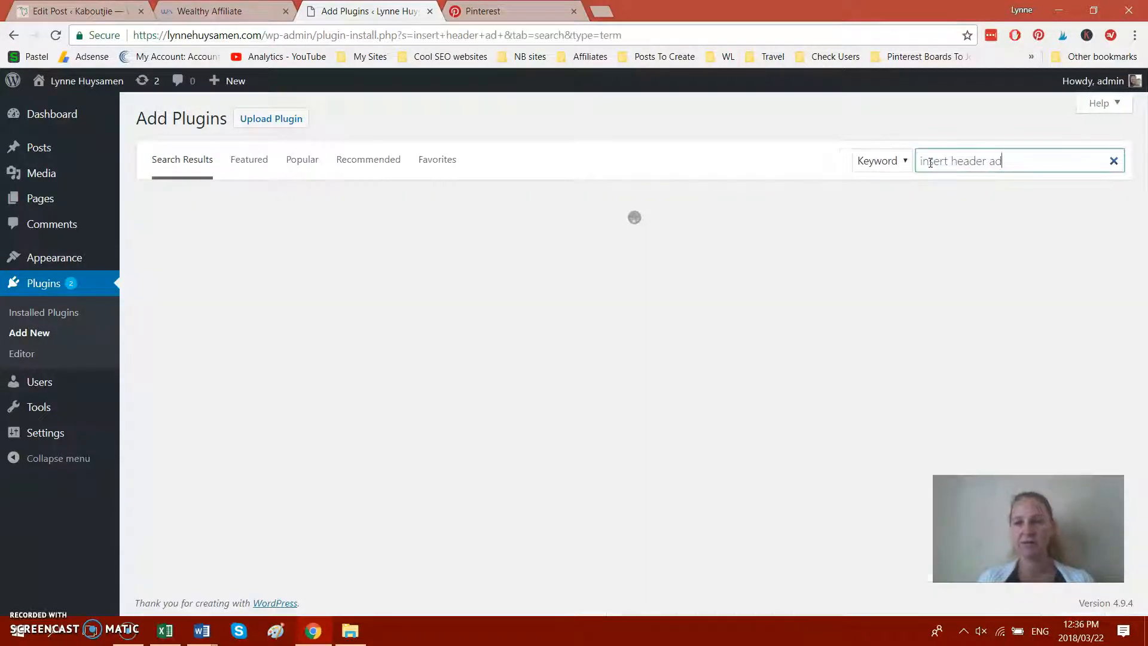
{"action": "key", "text": "BackSpace"}
{"action": "key", "text": "BackSpace"}
{"action": "type", "text": "nd foote"}
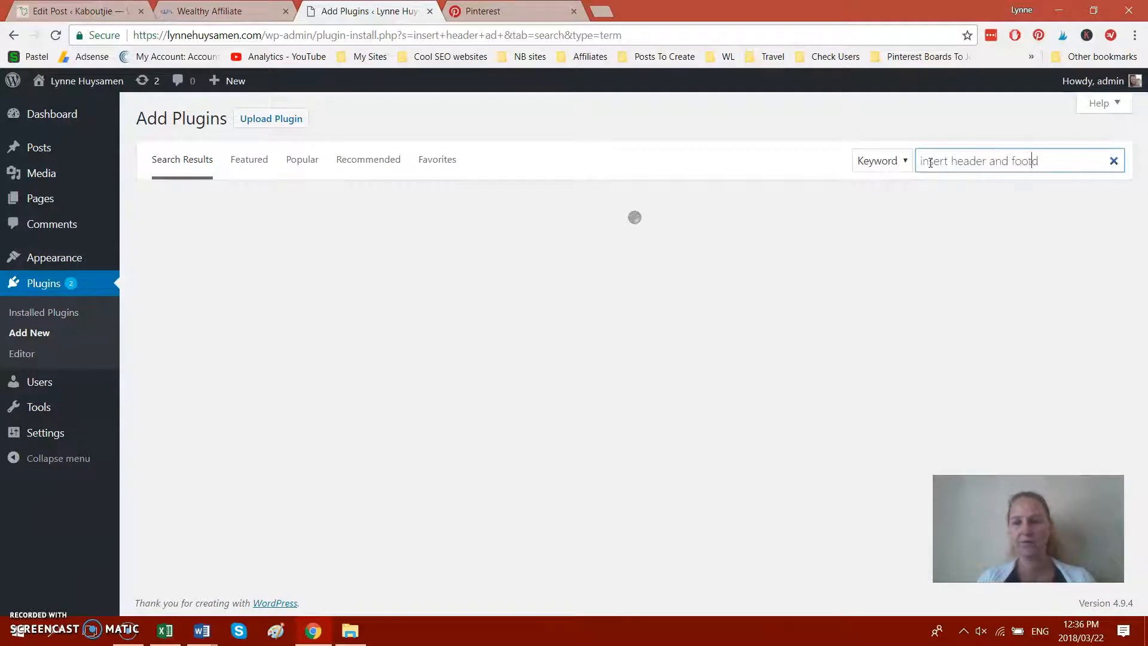
{"action": "type", "text": "rs"}
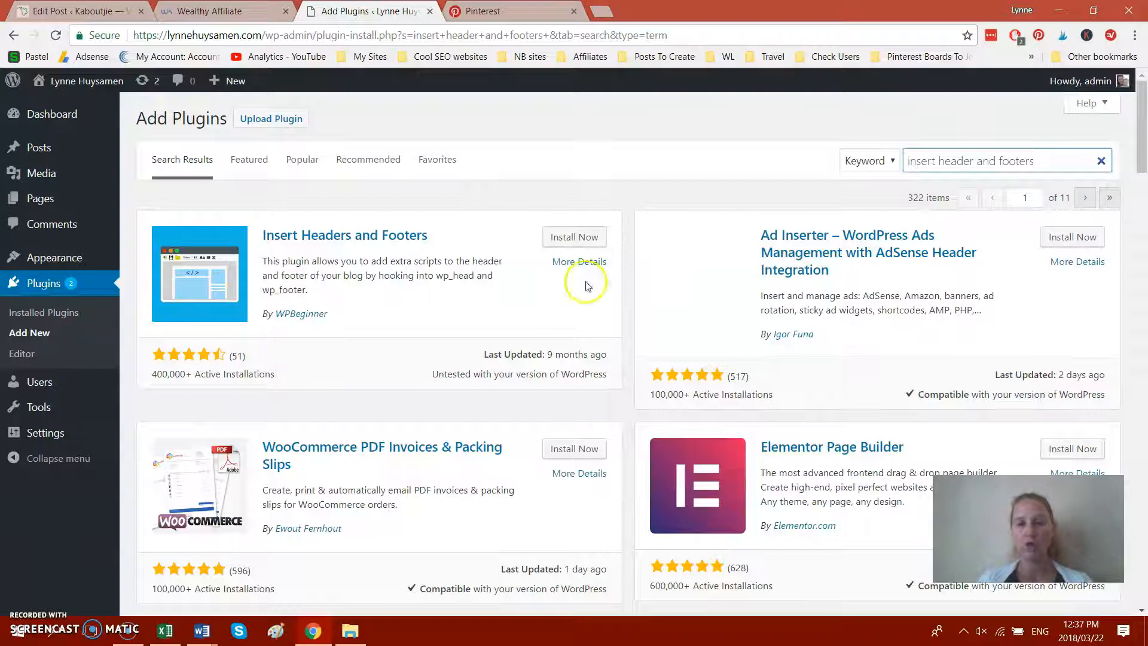
Install Insert Headers and Footers from the search results and activate it
{"action": "left_click", "coordinate": [582, 241]}
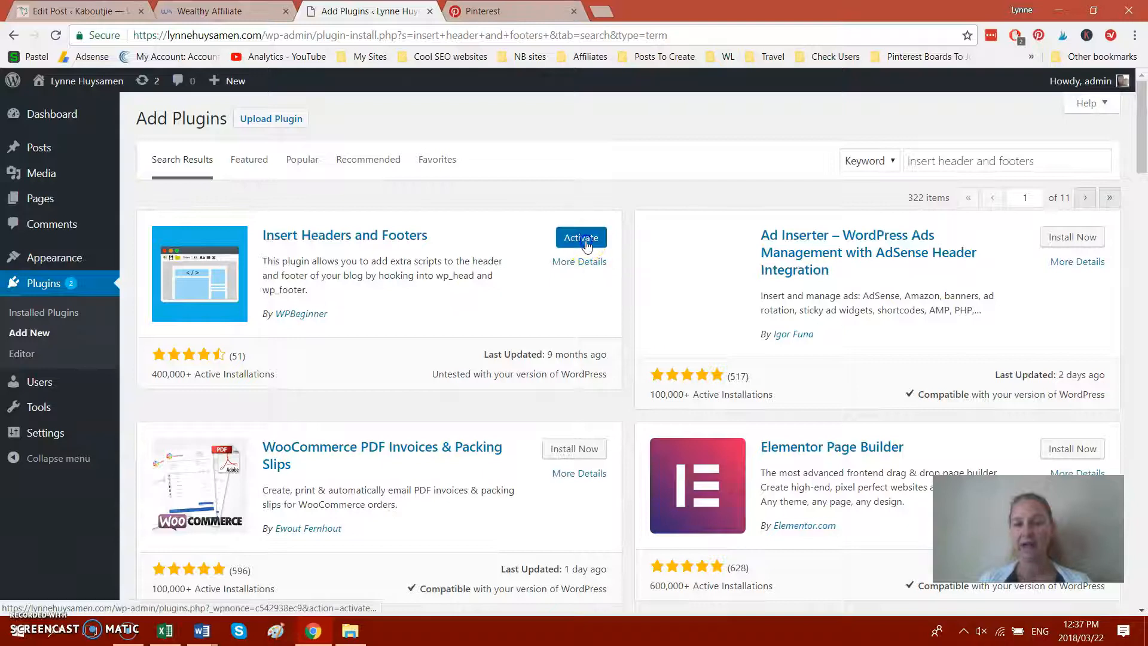
{"action": "left_click", "coordinate": [584, 240]}
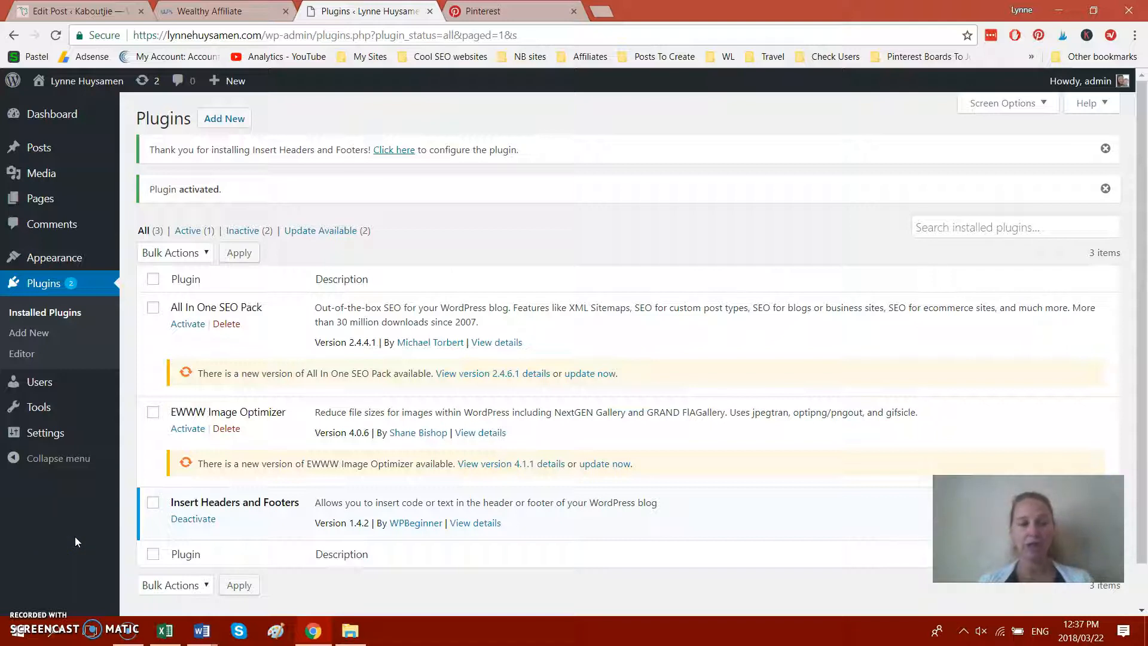
{"action": "mouse_move", "coordinate": [45, 432]}
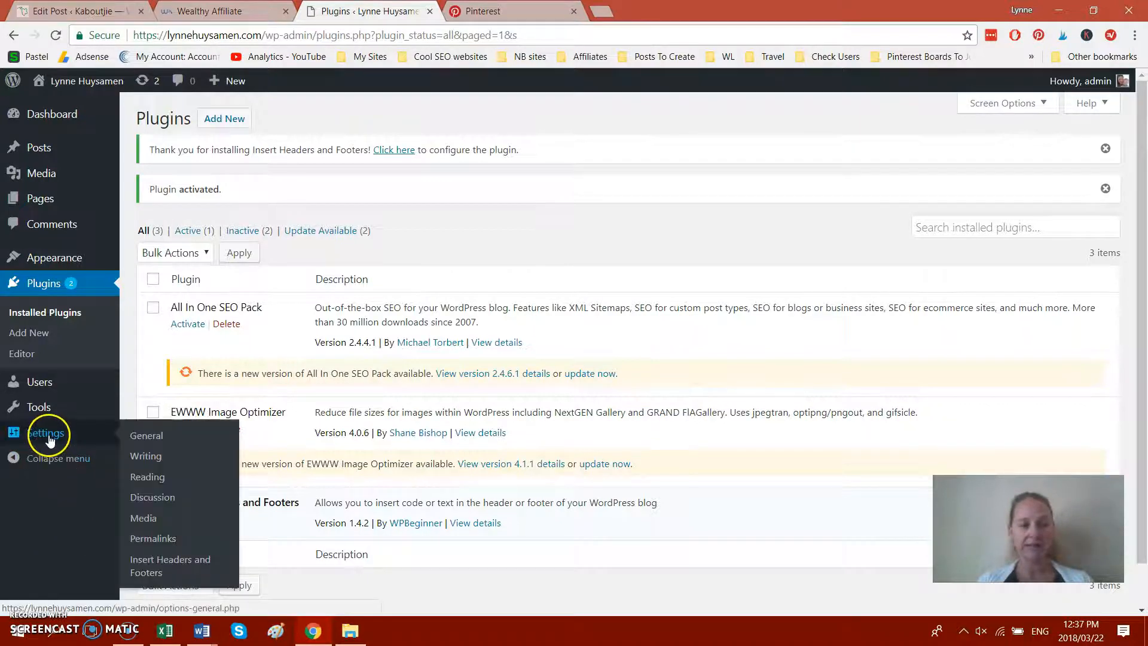
Review the empty header and footer script fields on the plugin's settings page and save
{"action": "left_click", "coordinate": [161, 569]}
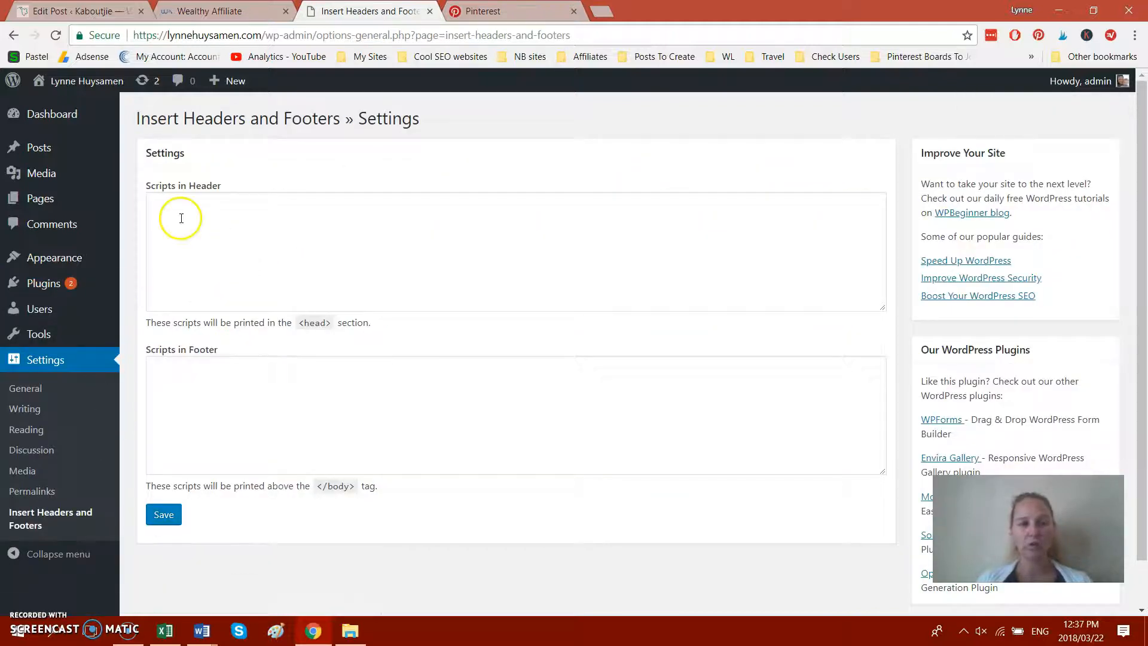
{"action": "left_click", "coordinate": [162, 200]}
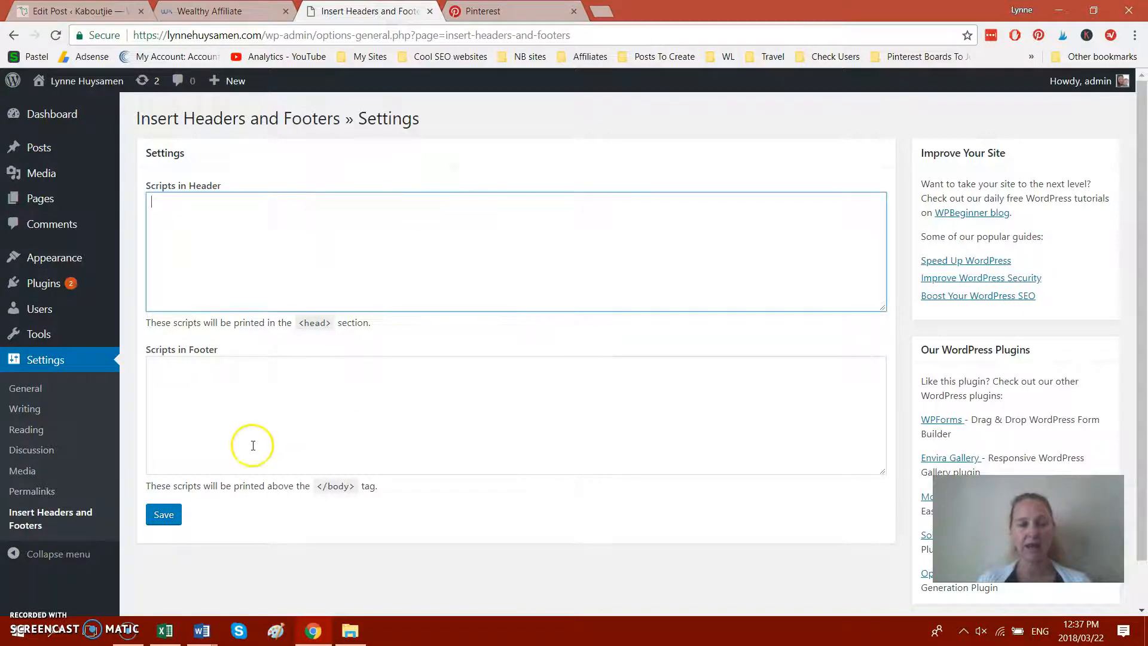
{"action": "left_click", "coordinate": [241, 426]}
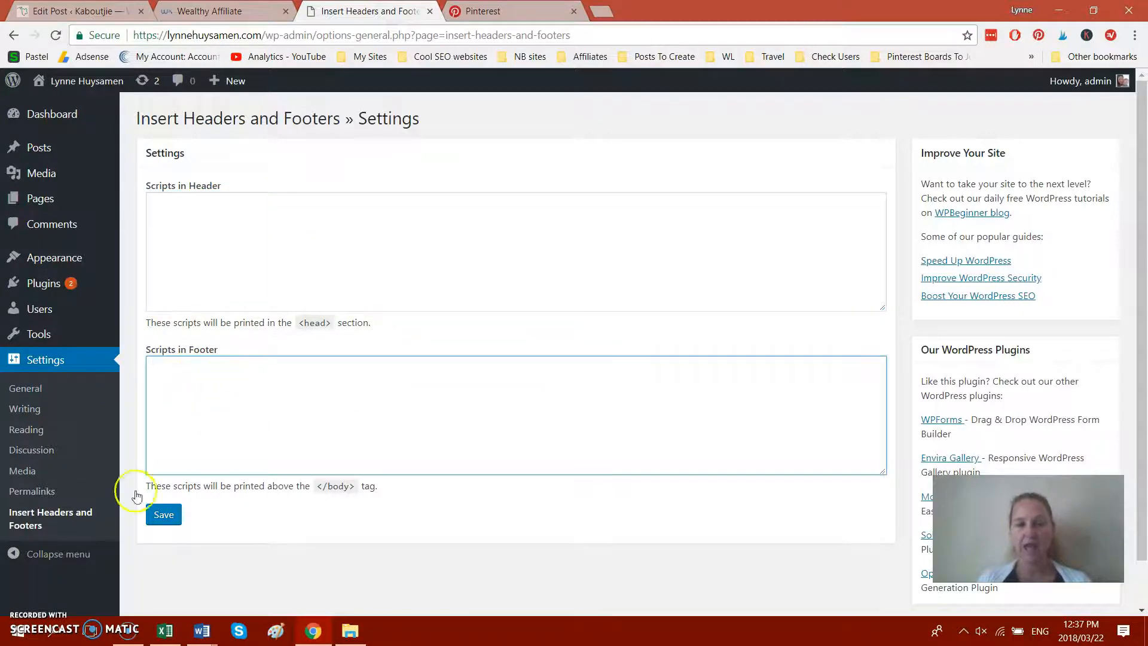
{"action": "left_click", "coordinate": [166, 514]}
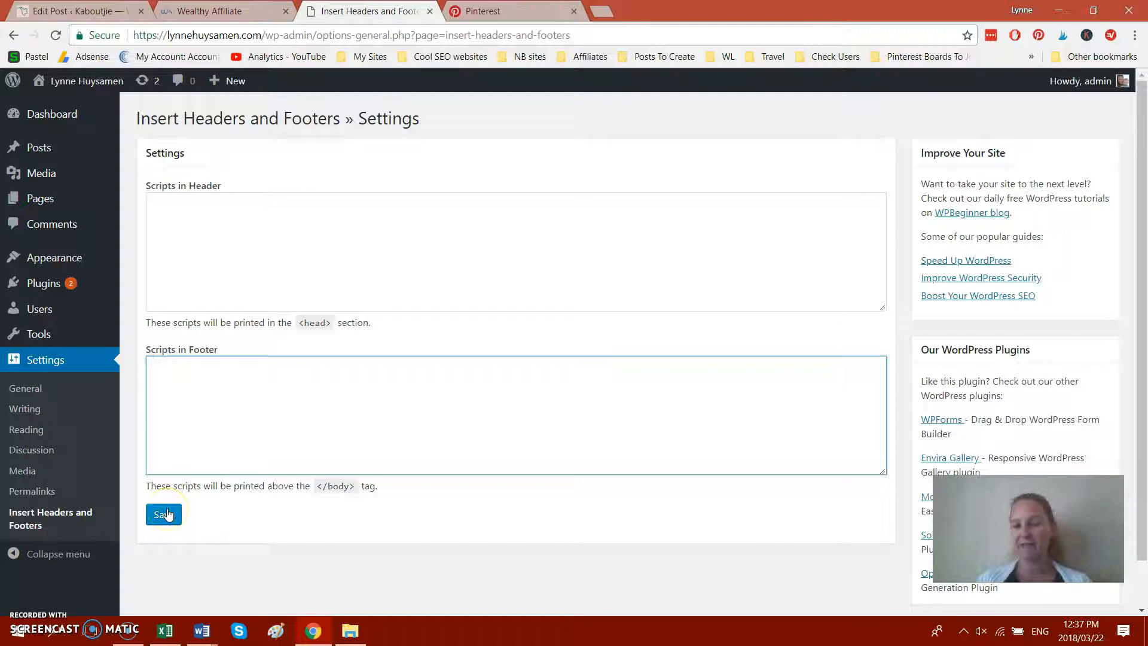